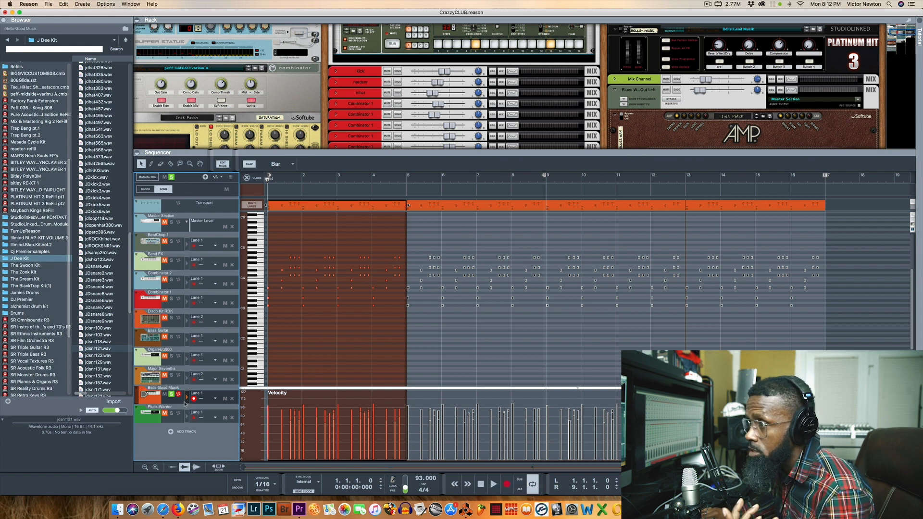
Play the soloed Bells-Good Musik part from bar 1 and return the playhead to the start
left_click(493, 485)
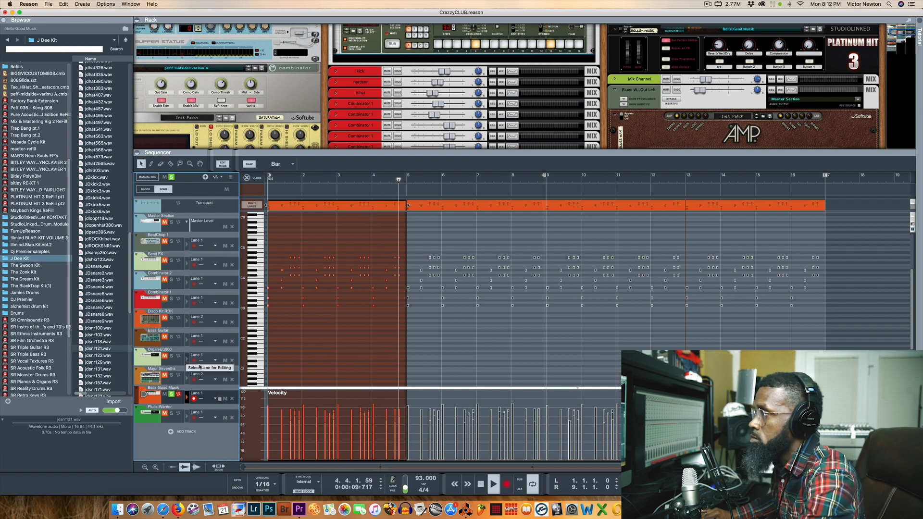
left_click(481, 484)
left_click(482, 485)
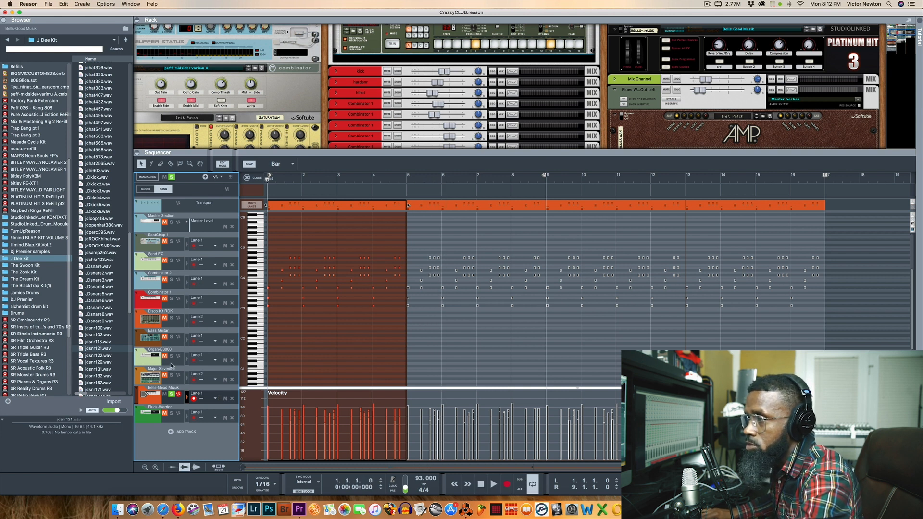
Display the Organ-B3000 notes together with the Bells-Good Musik notes in the note editor and play both parts from bar 1
left_click(188, 360)
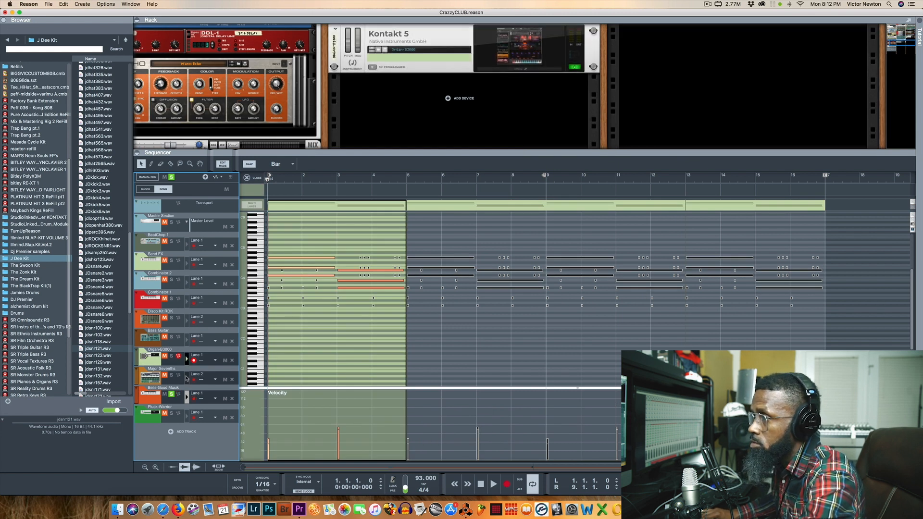
left_click(176, 403)
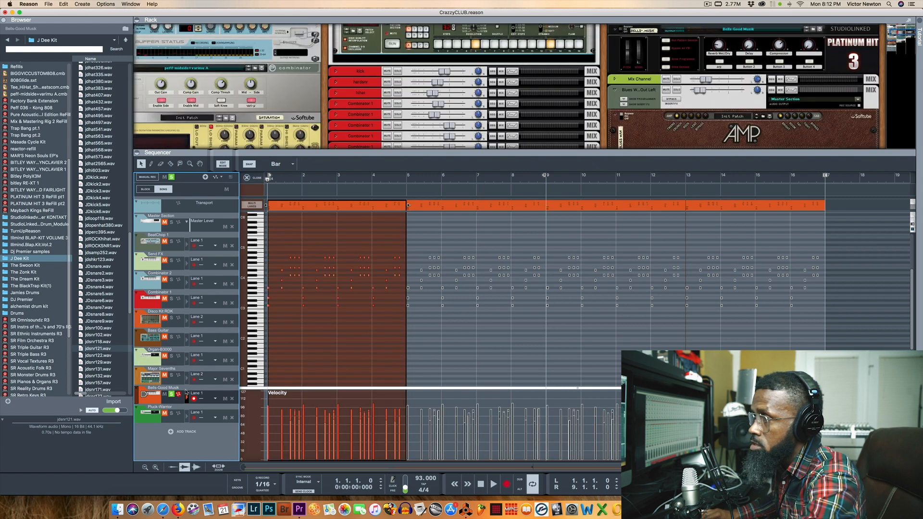
left_click(187, 361)
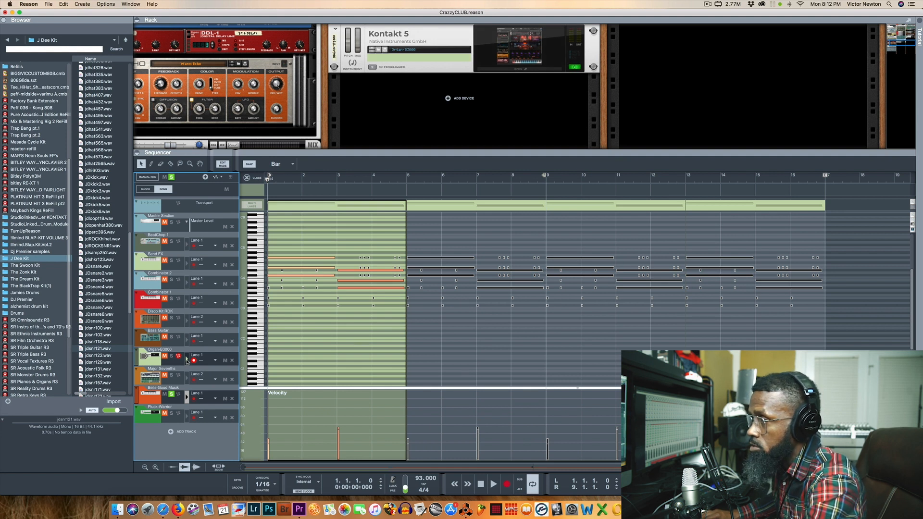
left_click(188, 401)
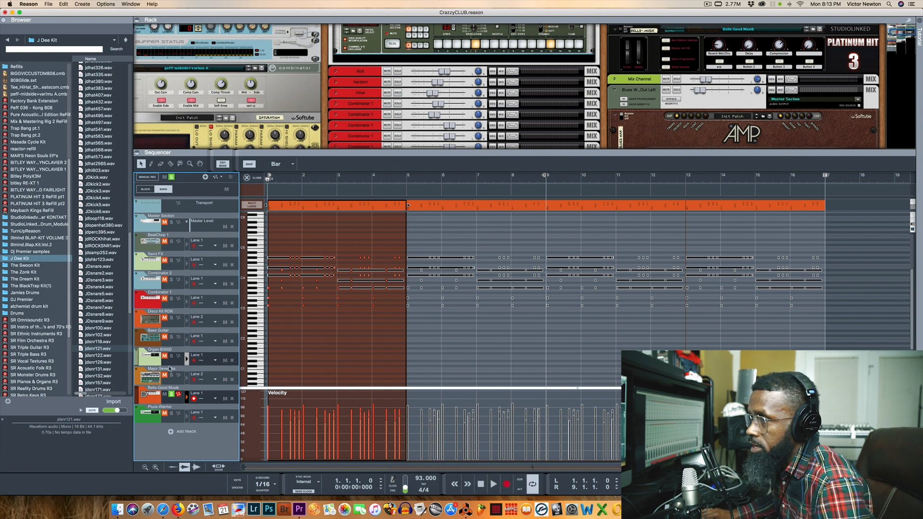
left_click(493, 484)
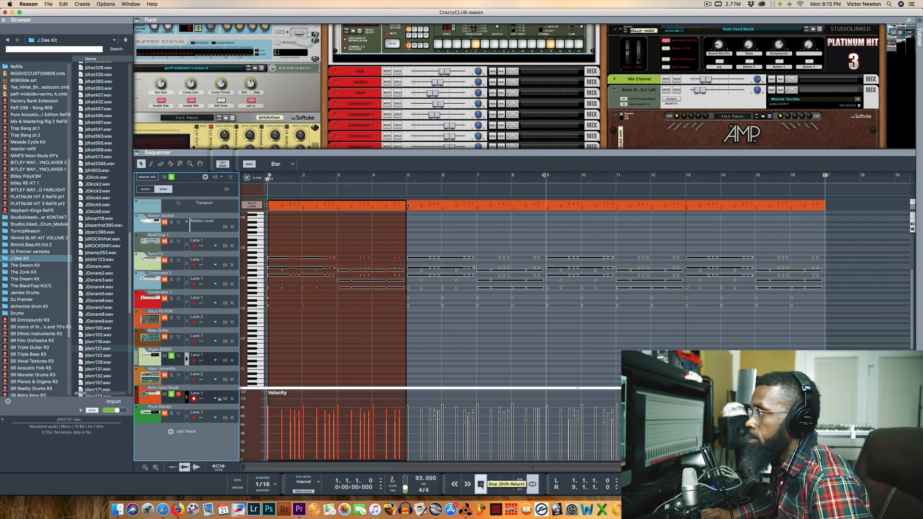
double_click(481, 486)
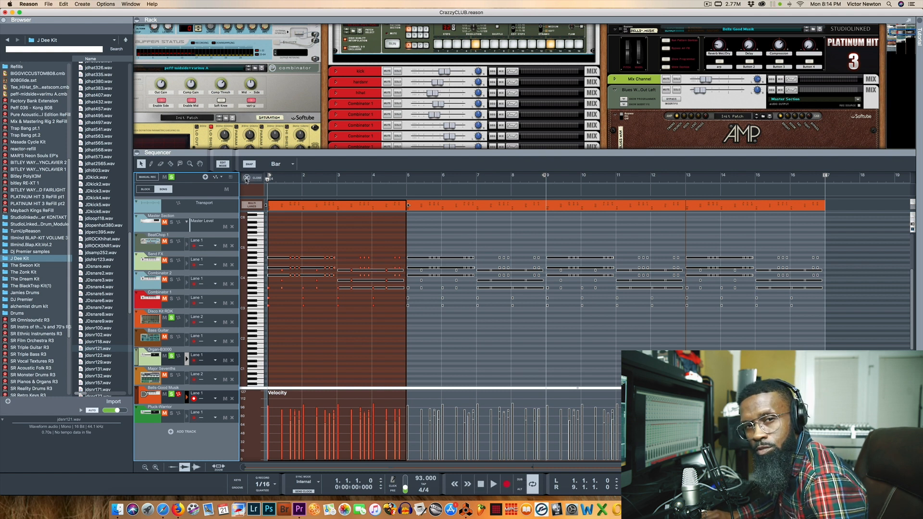
Close the note editor and play the soloed drum, organ and bell tracks from the start of the arrangement
left_click(246, 178)
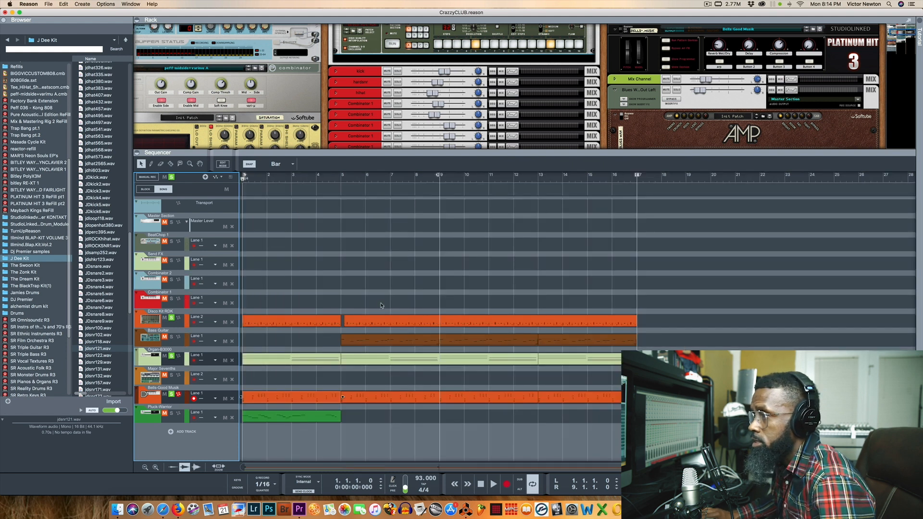
left_click(493, 484)
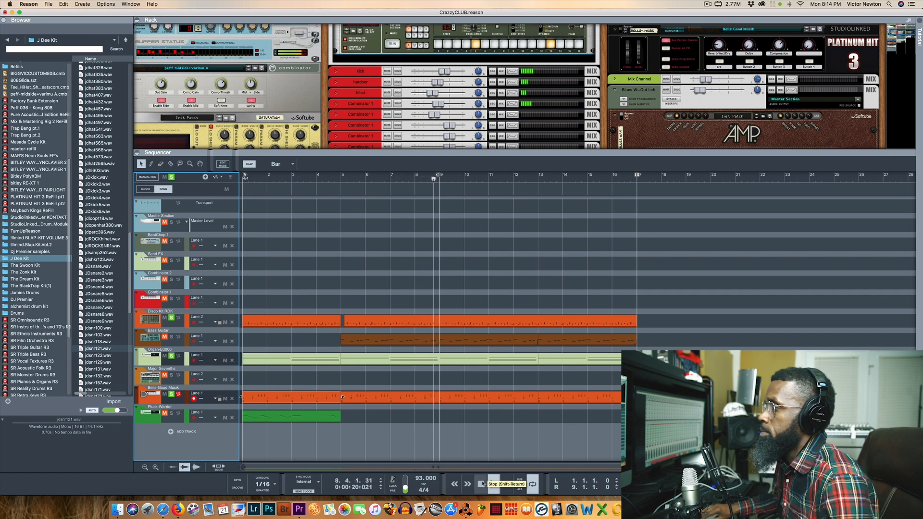
double_click(482, 484)
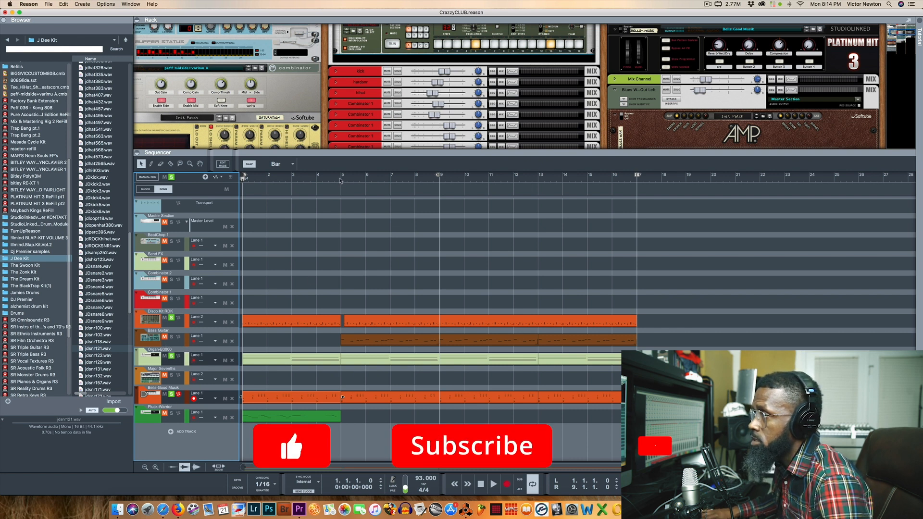
Solo the Bass Guitar track, display its notes together with the Bells-Good Musik clip at bar 5, and play from there
key("super+v")
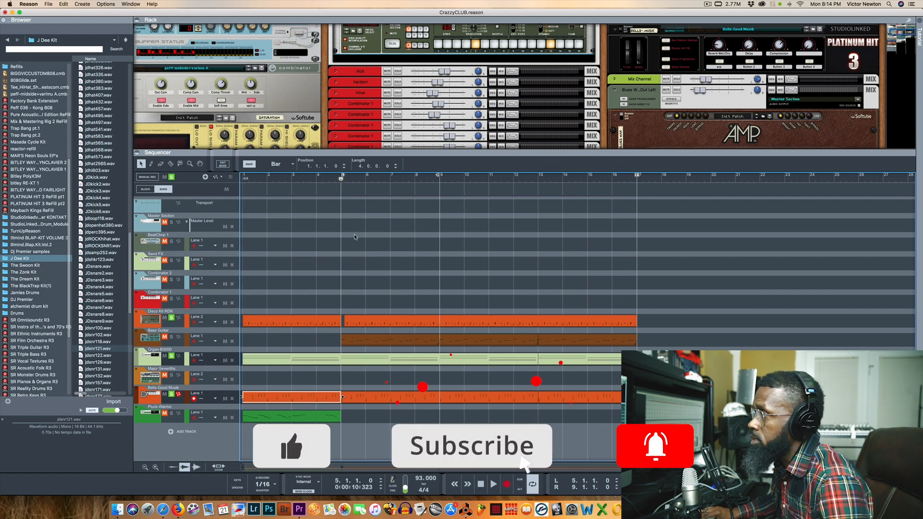
left_click(171, 337)
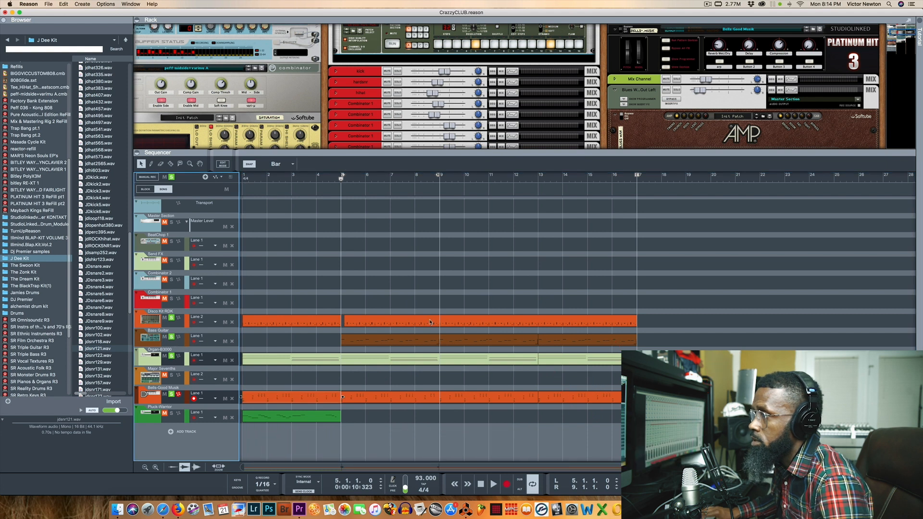
double_click(385, 402)
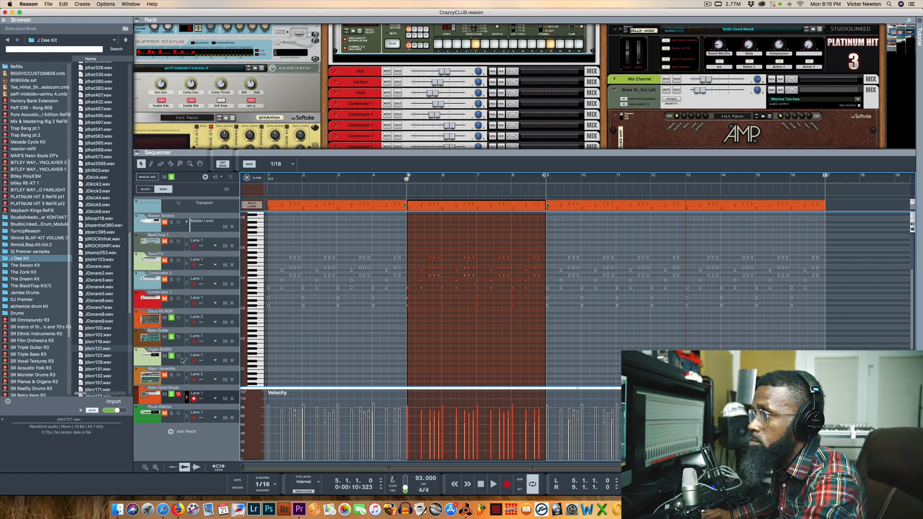
left_click(187, 343)
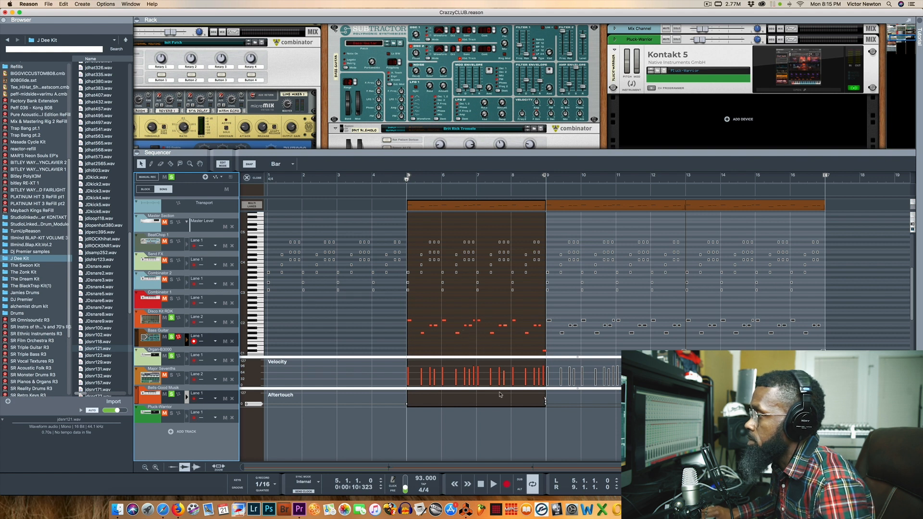
left_click(494, 486)
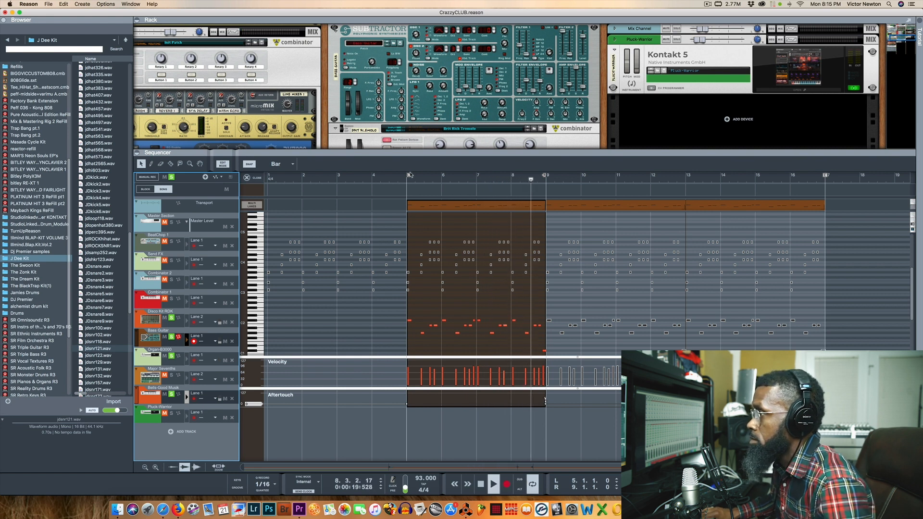
Move the left loop locator to bar 1, leave the note editor, and stop playback with the playhead at the start
left_click_drag(398, 175, 270, 176)
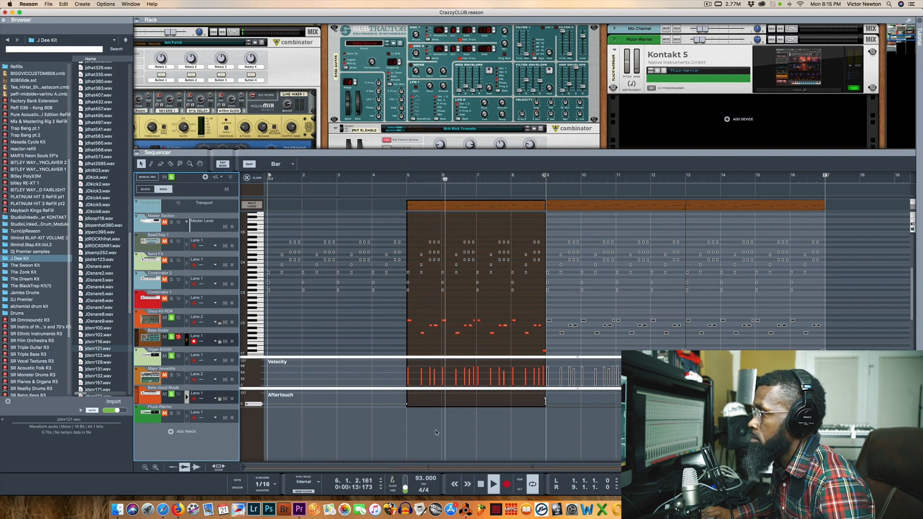
key("super+e")
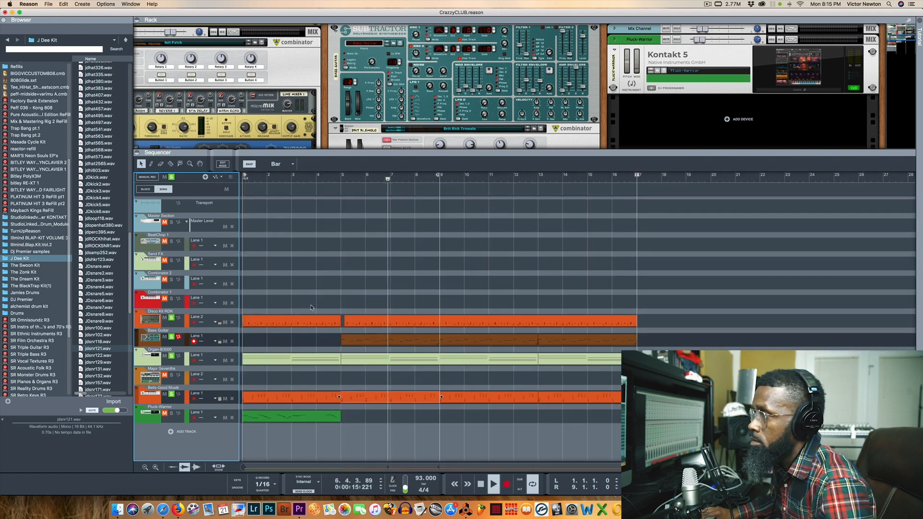
left_click(481, 484)
left_click(481, 485)
Select the Pluck-Warrior track, clear the solo on all tracks, and play the full arrangement from bar 1
left_click(172, 414)
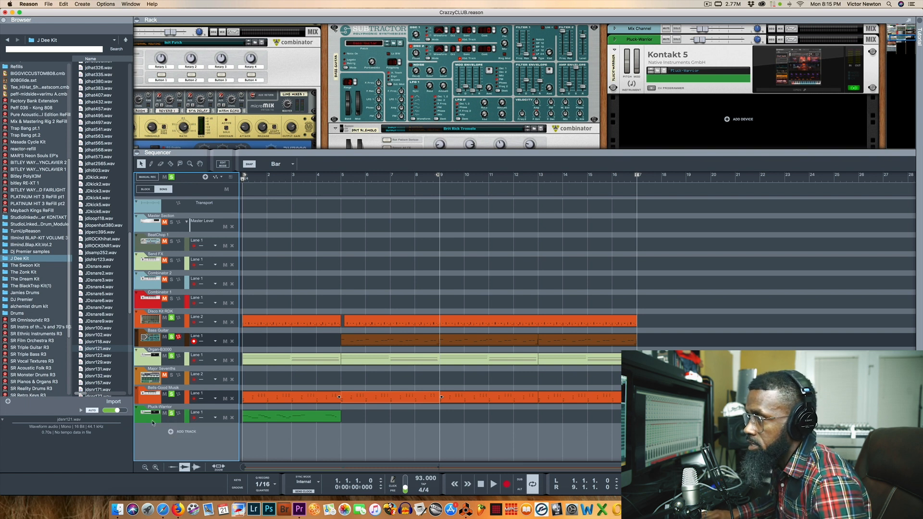
left_click(153, 422)
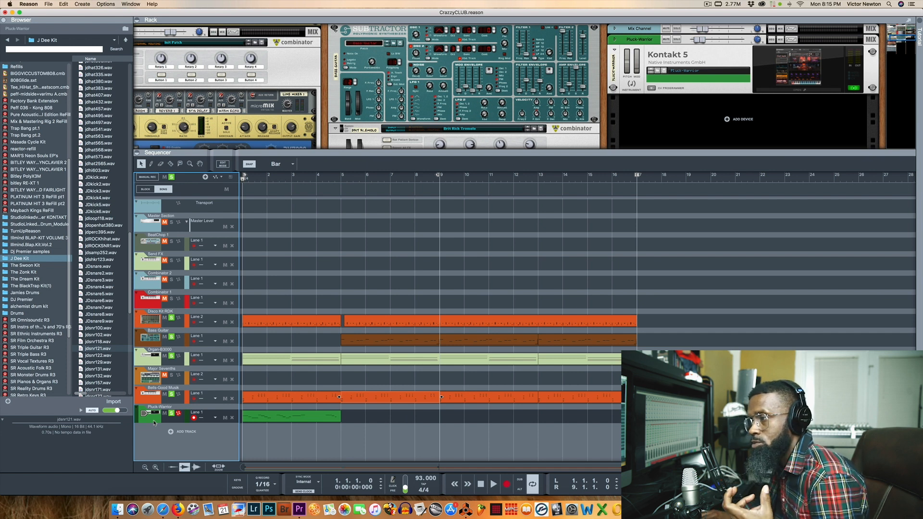
left_click(171, 177)
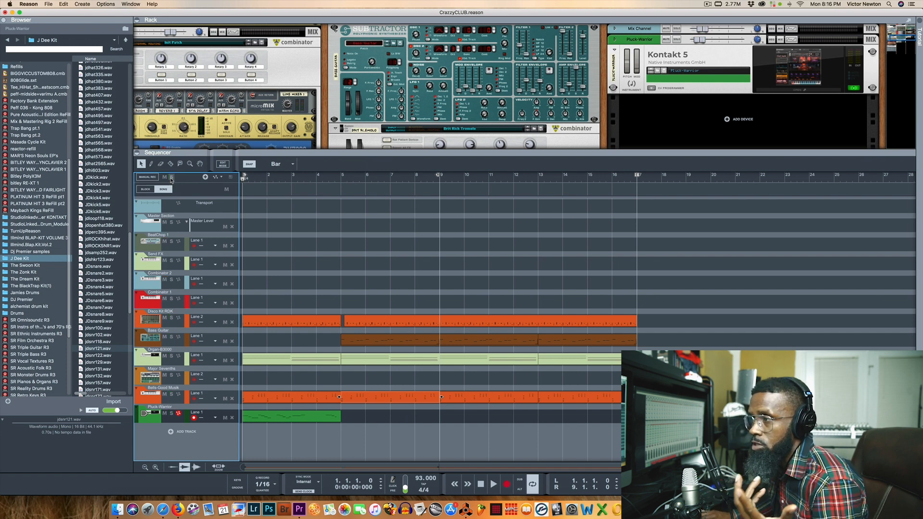
left_click(492, 486)
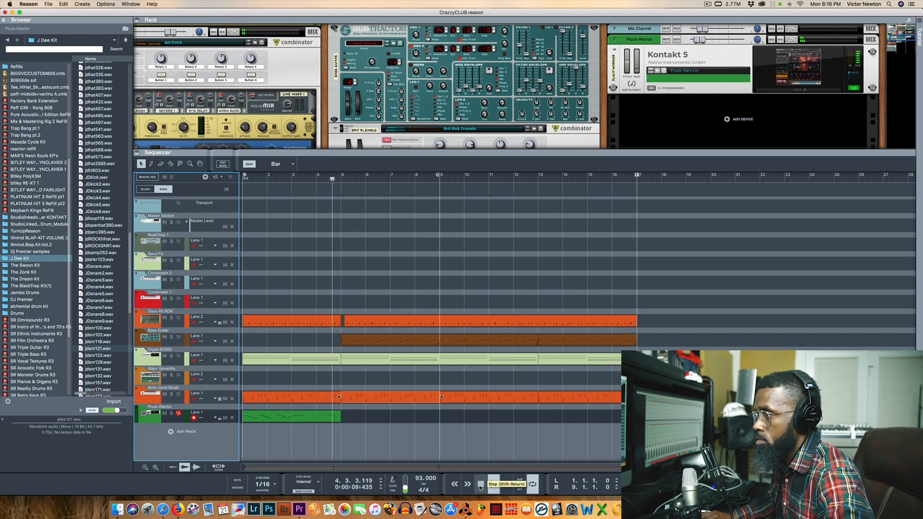
double_click(480, 486)
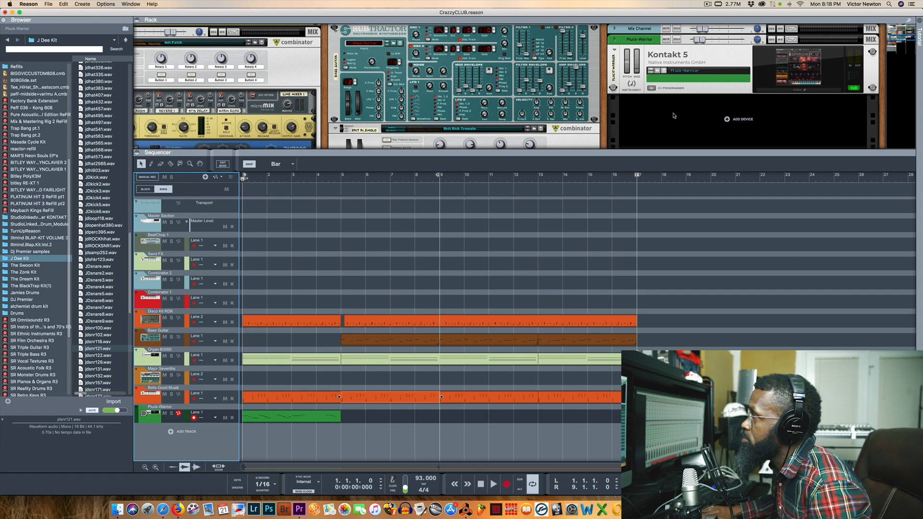
Examine the rack's instruments, mix channels and send effects, including the Kontakt 5, SubTractor, RV7000 and The Echo devices
scroll(706, 121, "up", 3)
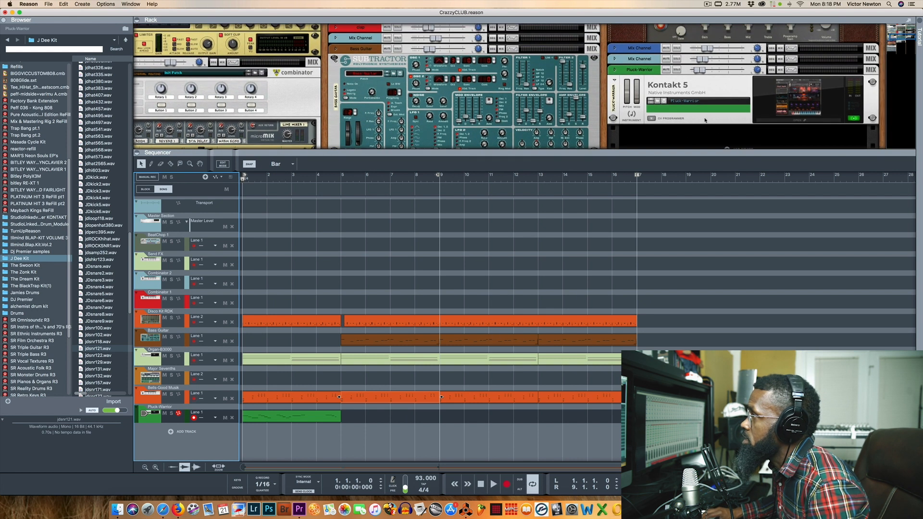
scroll(706, 121, "up", 2)
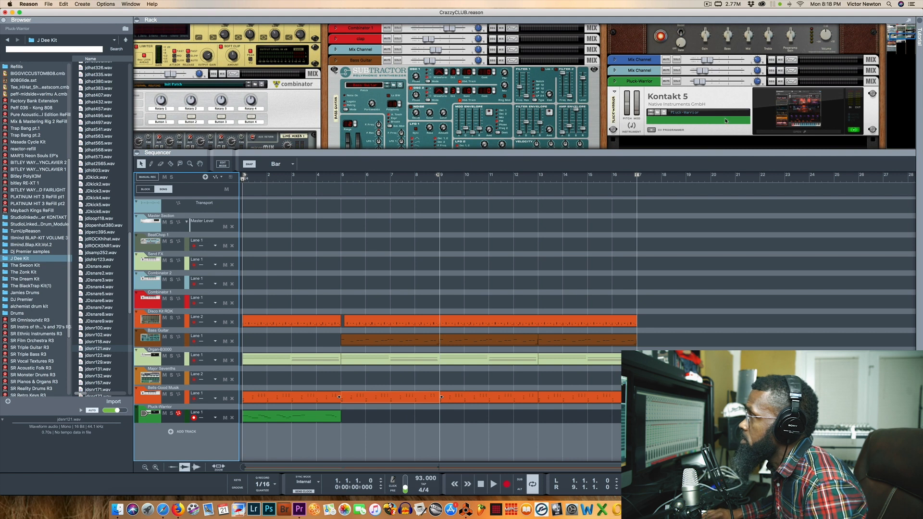
scroll(726, 121, "up", 8)
scroll(726, 122, "down", 12)
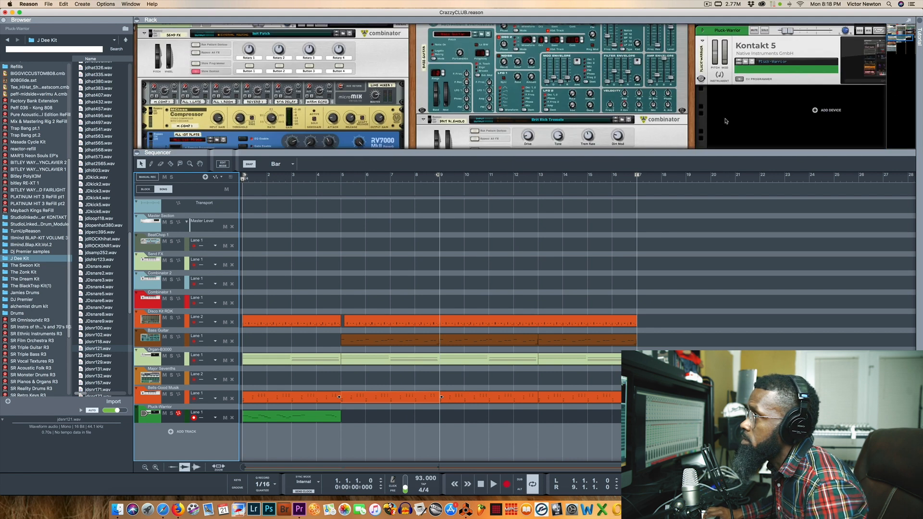
scroll(573, 92, "up", 8)
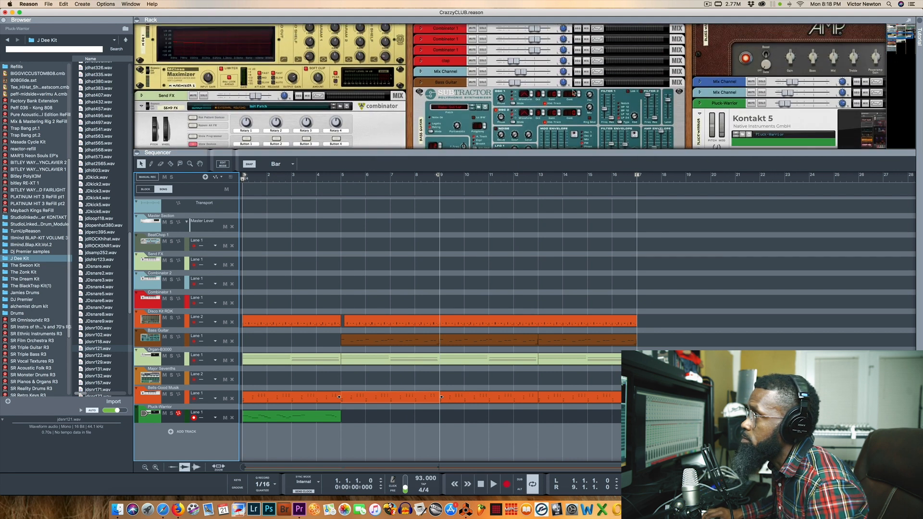
scroll(459, 98, "down", 14)
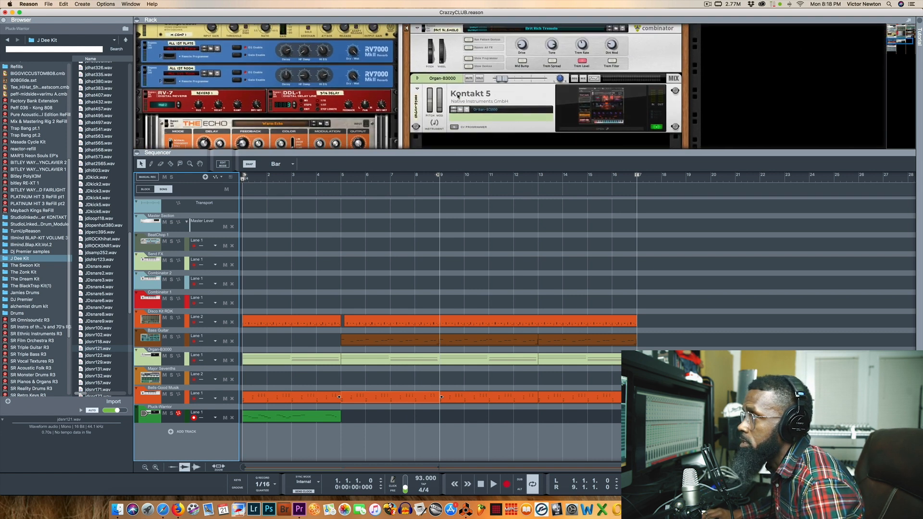
scroll(458, 96, "up", 4)
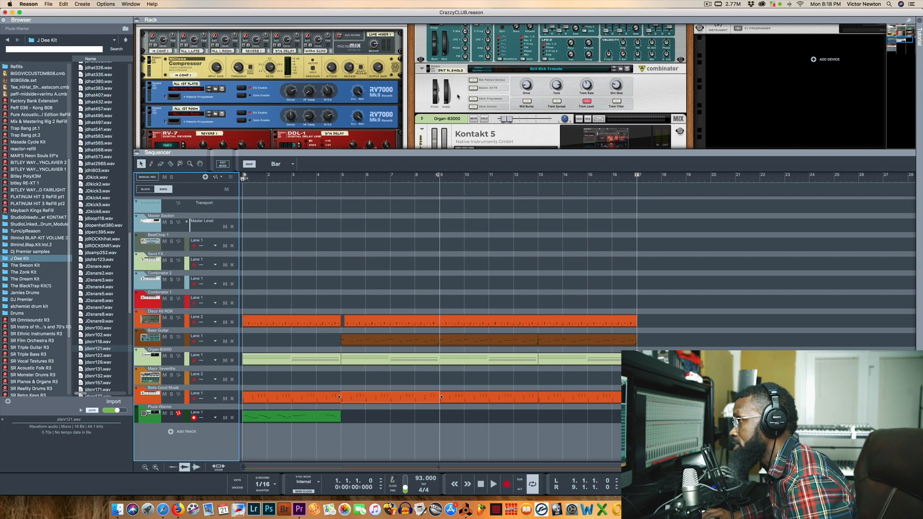
scroll(458, 96, "up", 10)
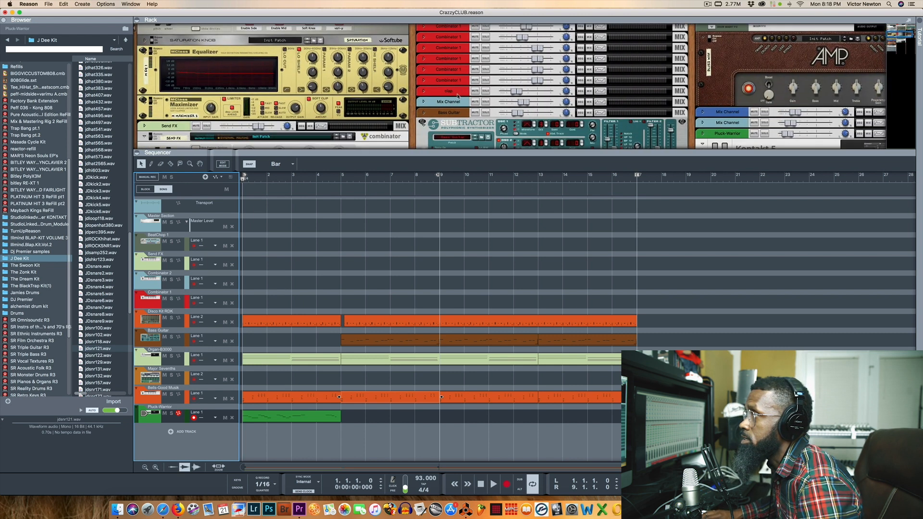
scroll(458, 96, "down", 3)
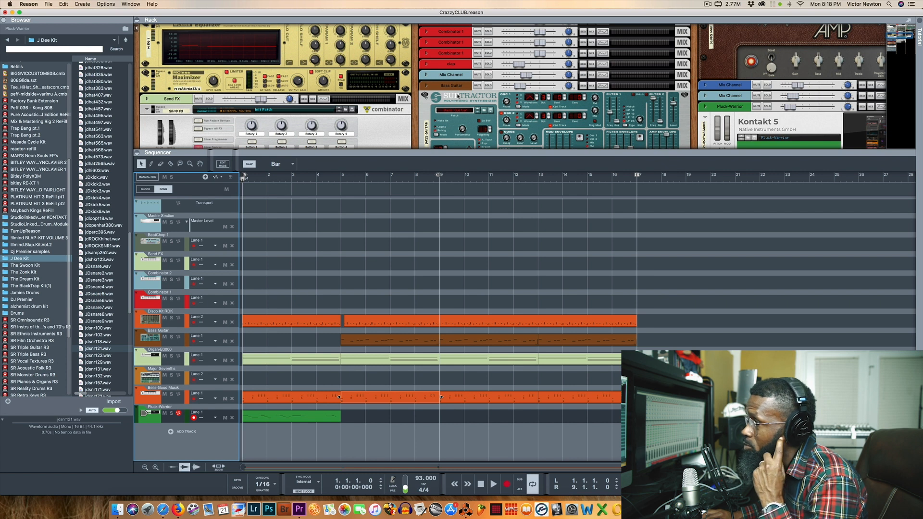
scroll(458, 96, "down", 6)
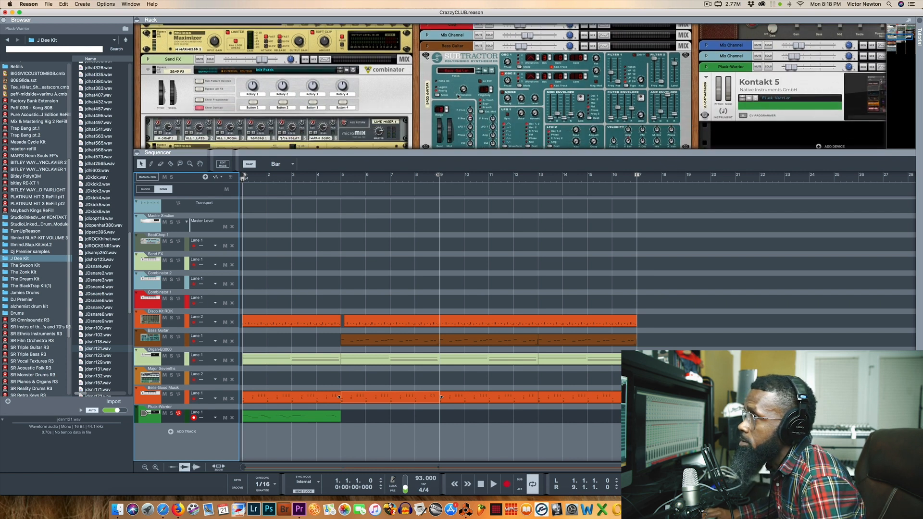
scroll(458, 96, "down", 10)
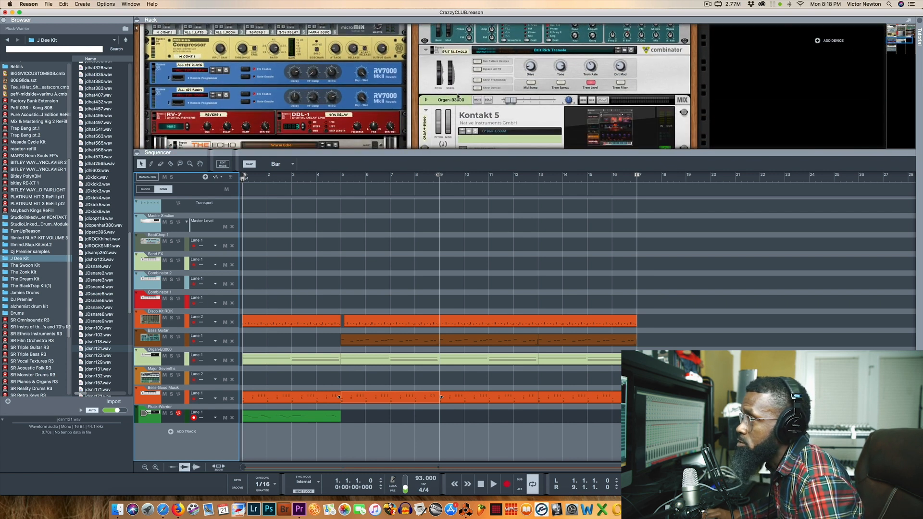
scroll(458, 96, "down", 9)
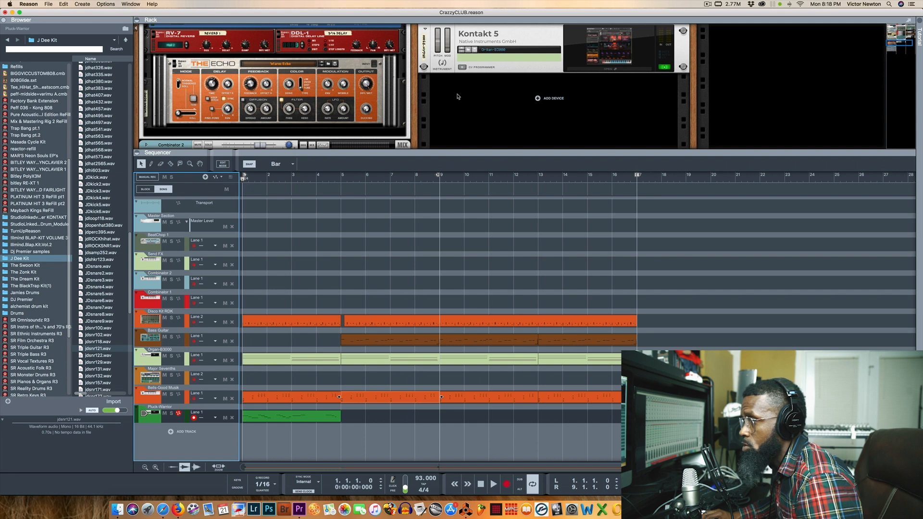
scroll(457, 96, "down", 1)
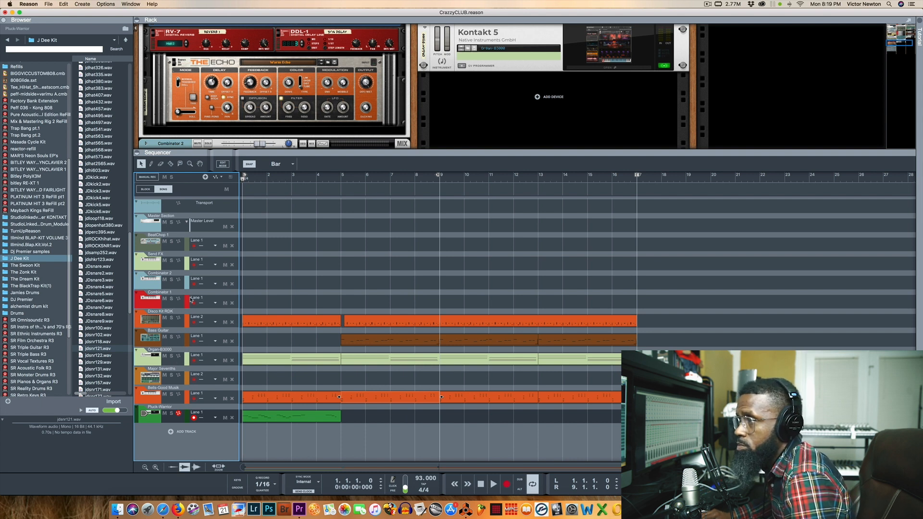
scroll(262, 124, "up", 3)
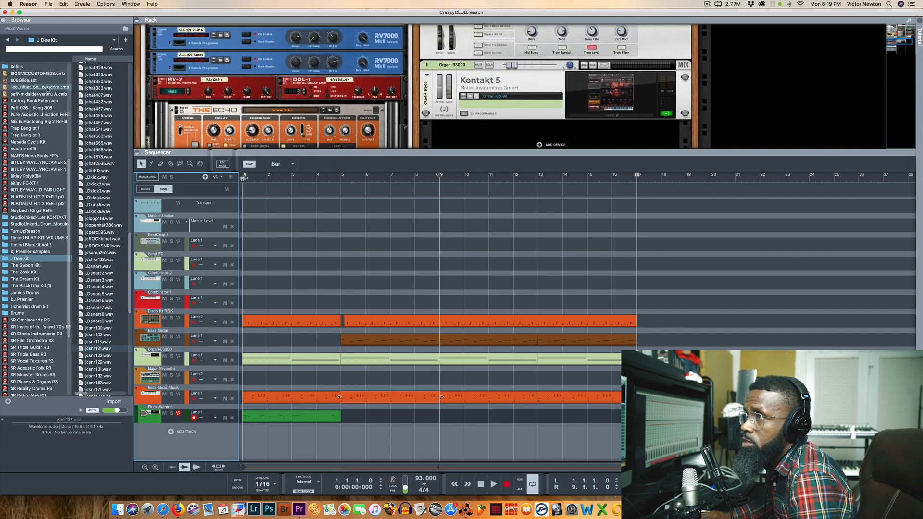
List the Effects devices in the browser
scroll(29, 145, "up", 5)
left_click(20, 72)
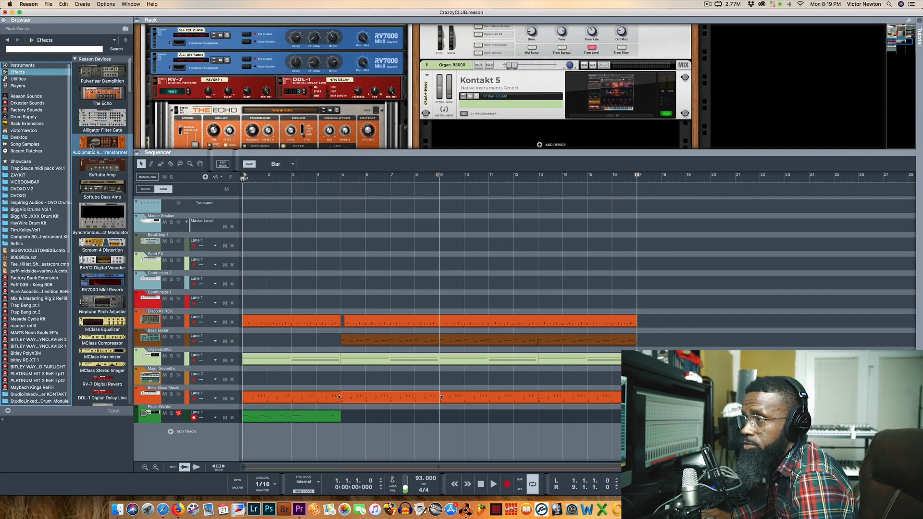